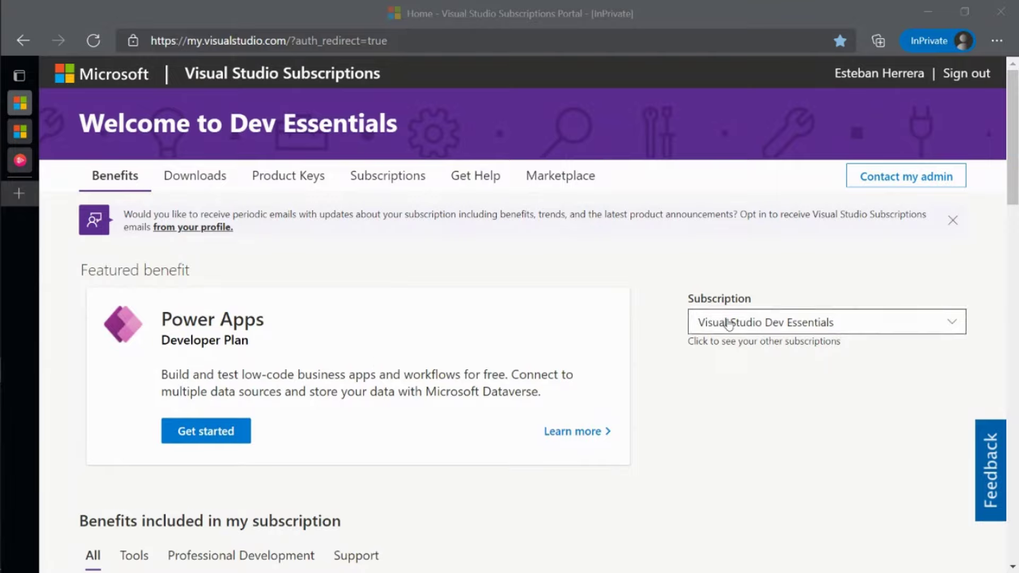
Choose Visual Studio Professional with GitHub Enterprise from the Subscription dropdown to show its benefits.
{"action": "left_click", "coordinate": [730, 327]}
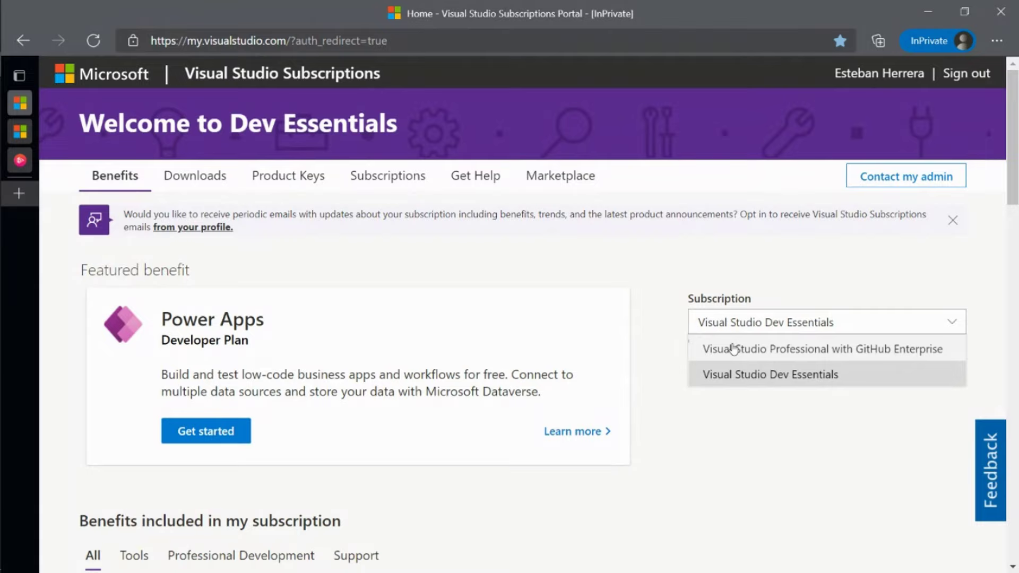
{"action": "left_click", "coordinate": [733, 349]}
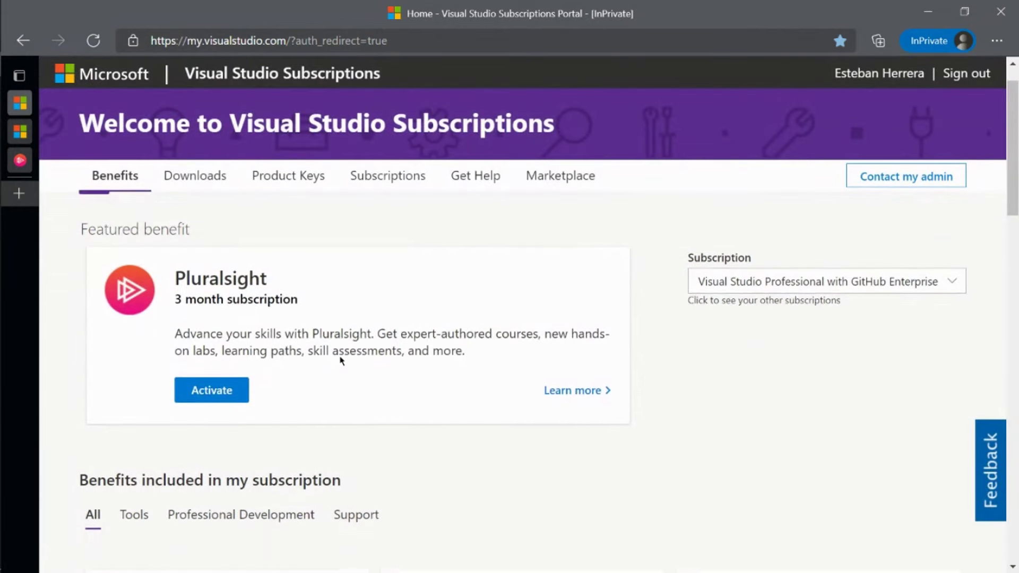
{"action": "scroll", "coordinate": [340, 360], "scroll_direction": "down", "scroll_amount": 1}
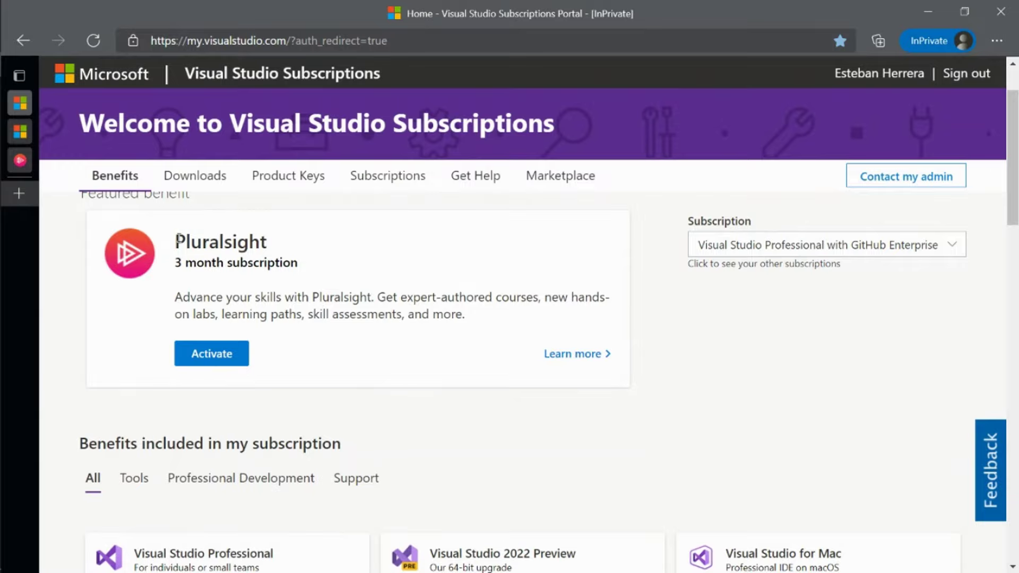
{"action": "left_click_drag", "start_coordinate": [179, 239], "coordinate": [314, 264]}
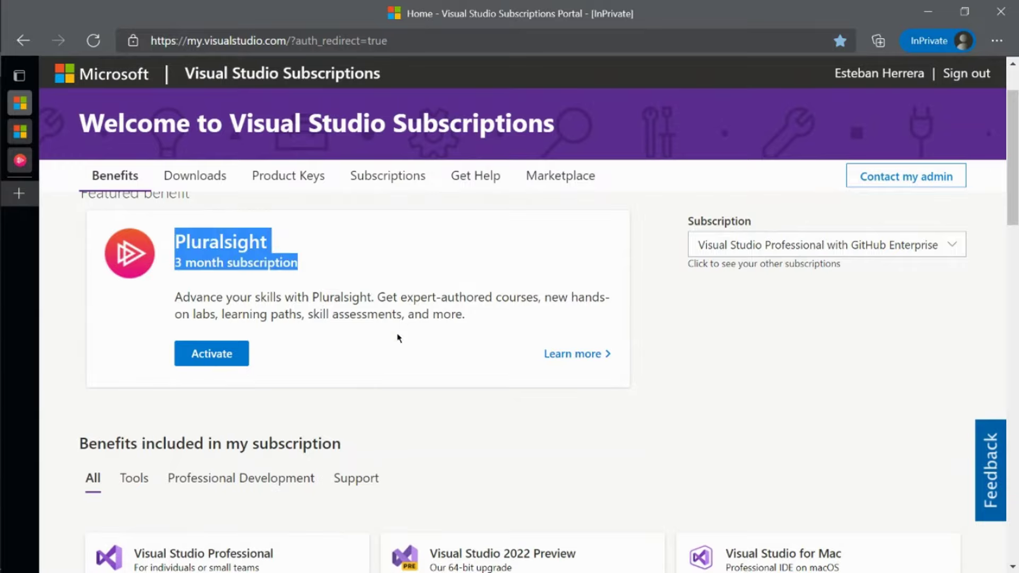
{"action": "scroll", "coordinate": [400, 338], "scroll_direction": "down", "scroll_amount": 7}
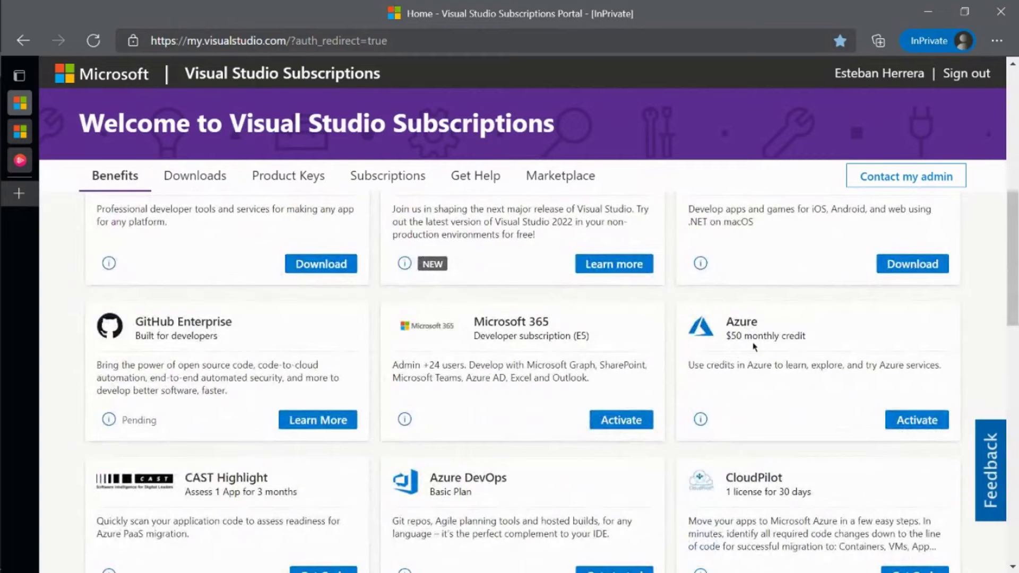
{"action": "left_click_drag", "start_coordinate": [726, 316], "coordinate": [842, 349]}
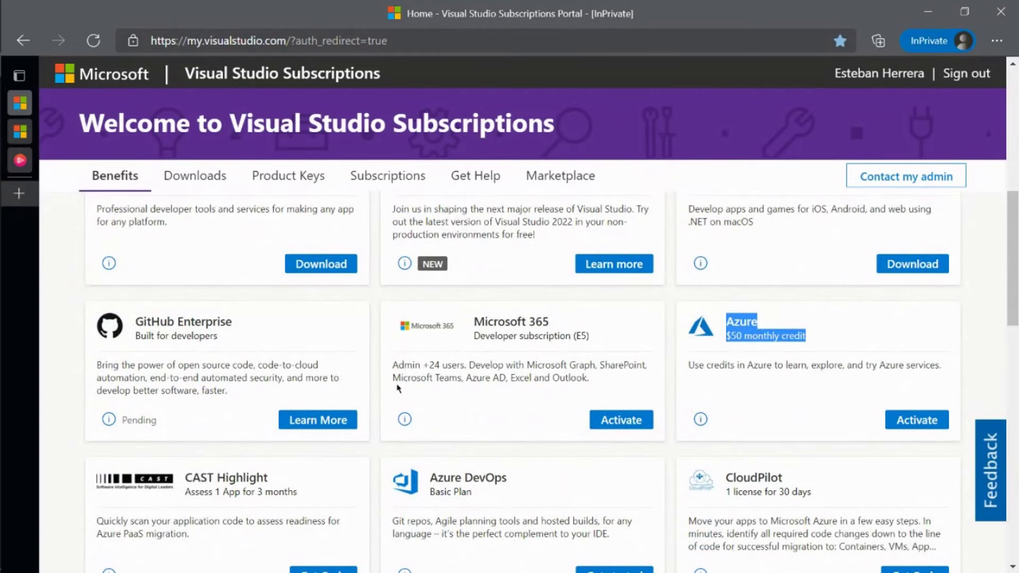
{"action": "scroll", "coordinate": [398, 388], "scroll_direction": "down", "scroll_amount": 2}
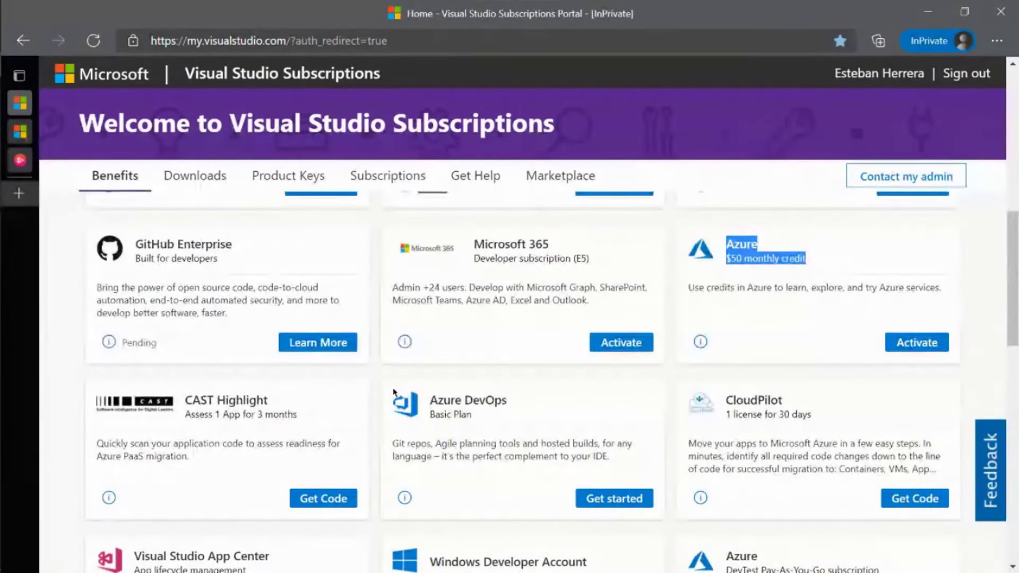
{"action": "scroll", "coordinate": [394, 392], "scroll_direction": "down", "scroll_amount": 10}
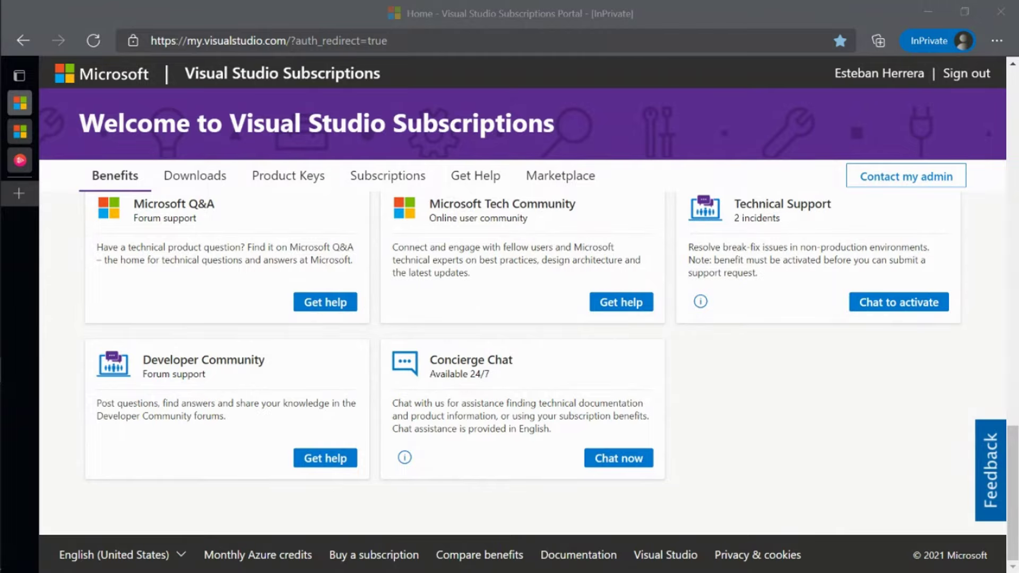
{"action": "scroll", "coordinate": [657, 423], "scroll_direction": "up", "scroll_amount": 1}
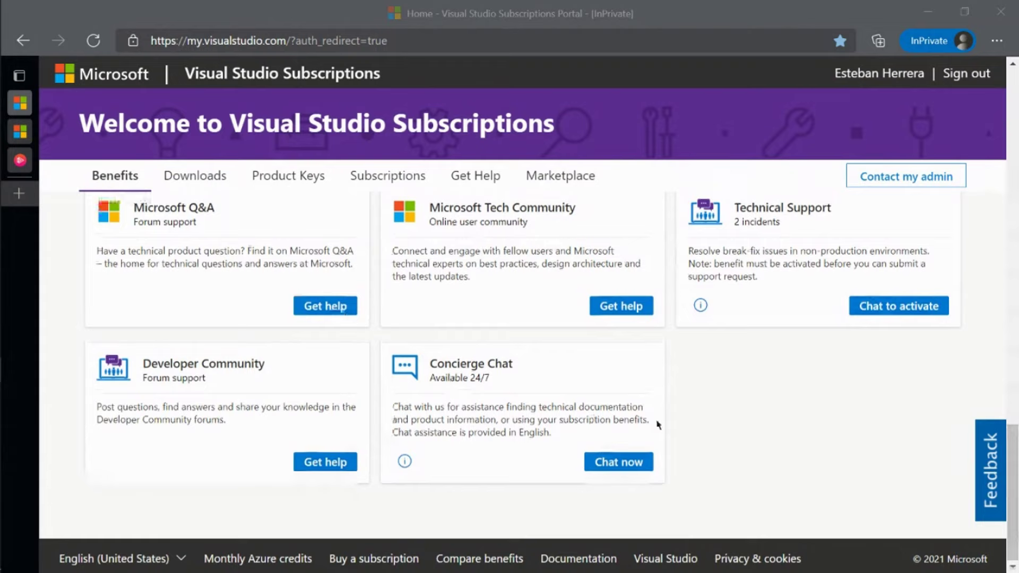
{"action": "scroll", "coordinate": [657, 424], "scroll_direction": "up", "scroll_amount": 1}
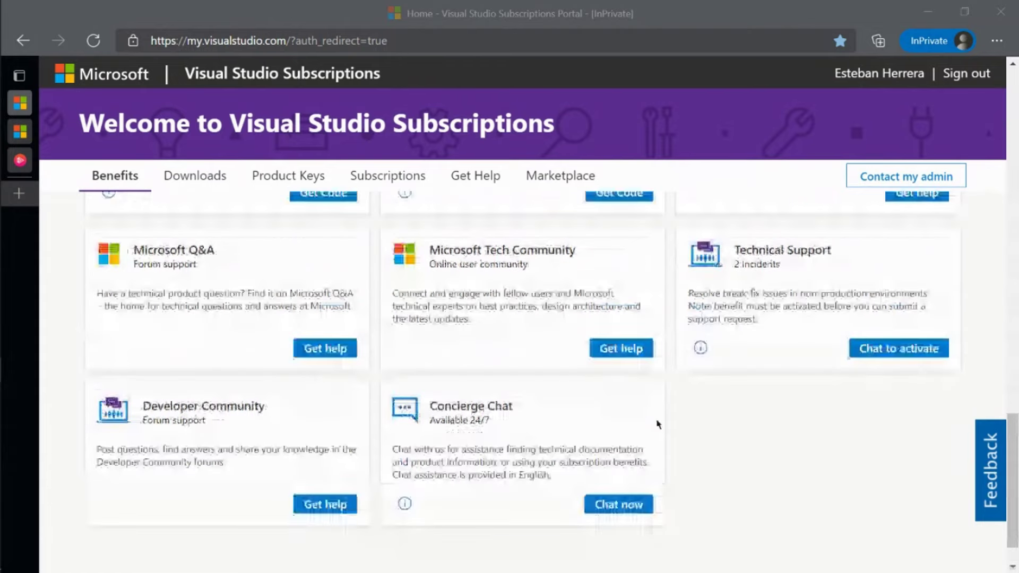
{"action": "scroll", "coordinate": [658, 423], "scroll_direction": "up", "scroll_amount": 10}
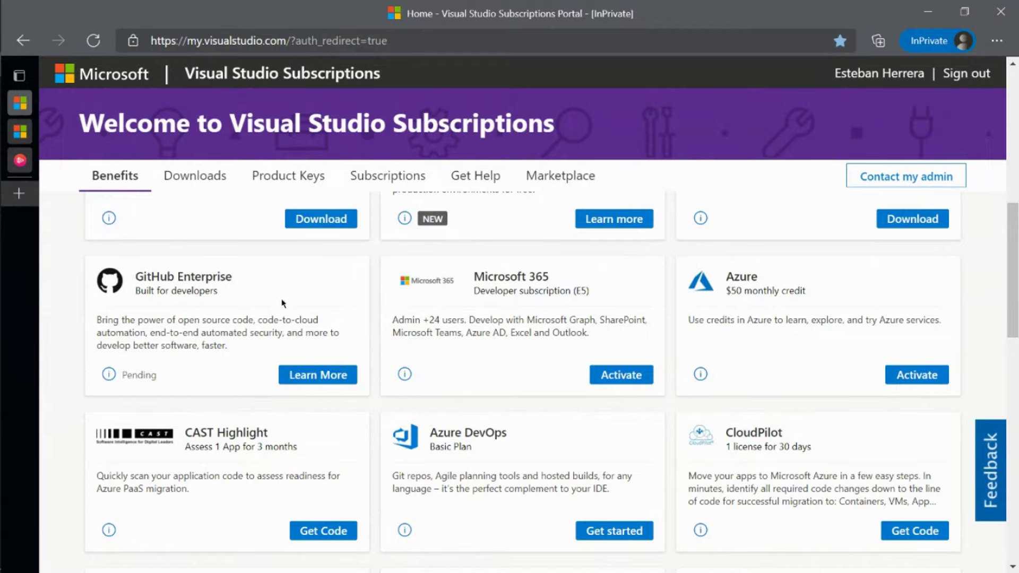
{"action": "mouse_move", "coordinate": [13, 135]}
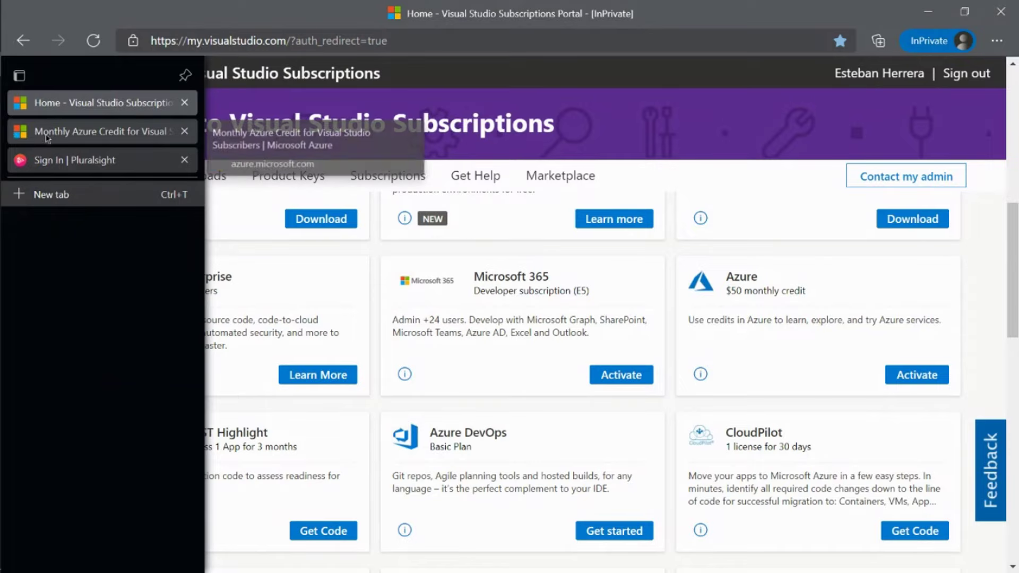
{"action": "left_click", "coordinate": [47, 133]}
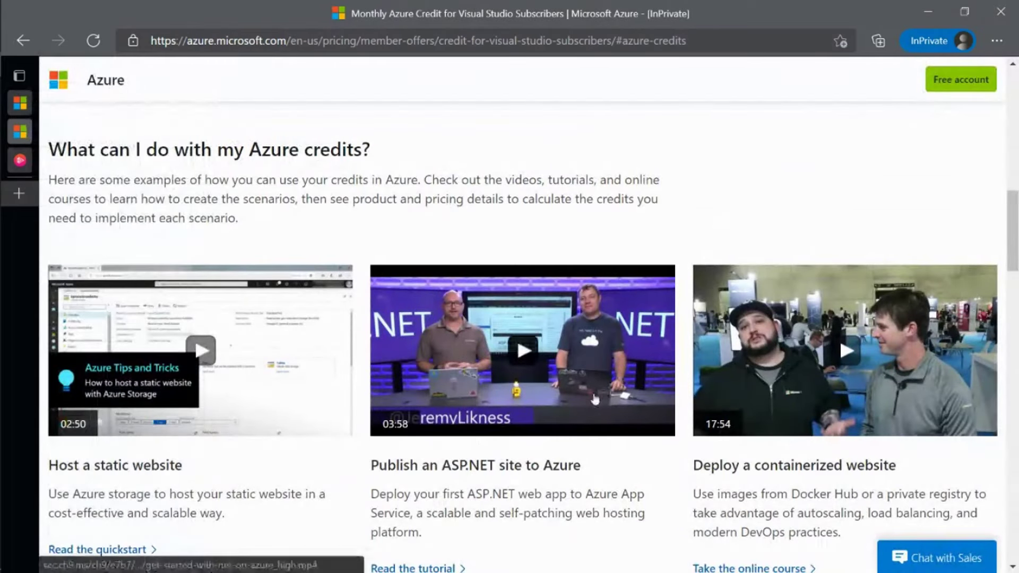
{"action": "scroll", "coordinate": [330, 409], "scroll_direction": "down", "scroll_amount": 5}
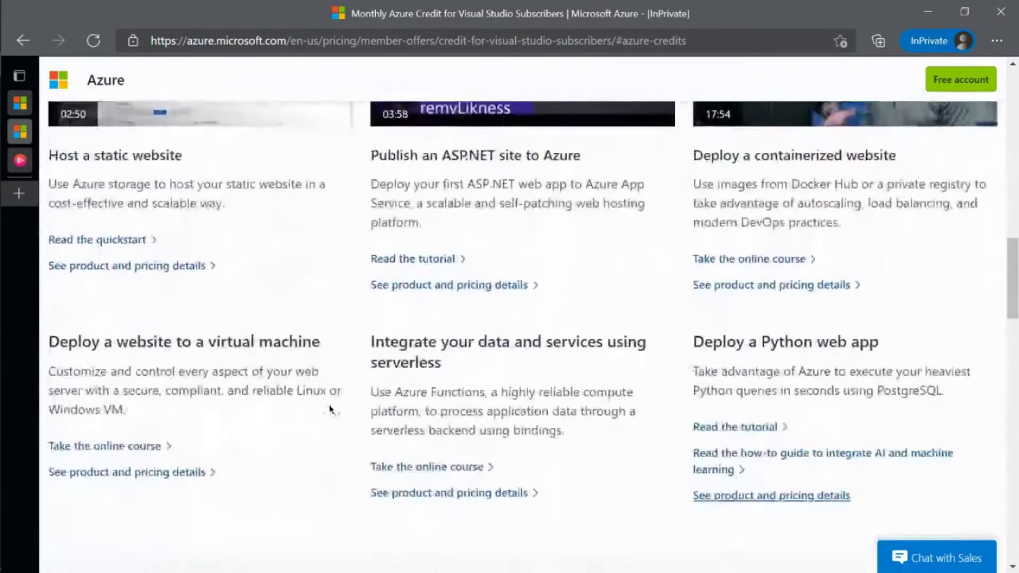
{"action": "scroll", "coordinate": [330, 409], "scroll_direction": "down", "scroll_amount": 11}
{"action": "scroll", "coordinate": [331, 409], "scroll_direction": "up", "scroll_amount": 7}
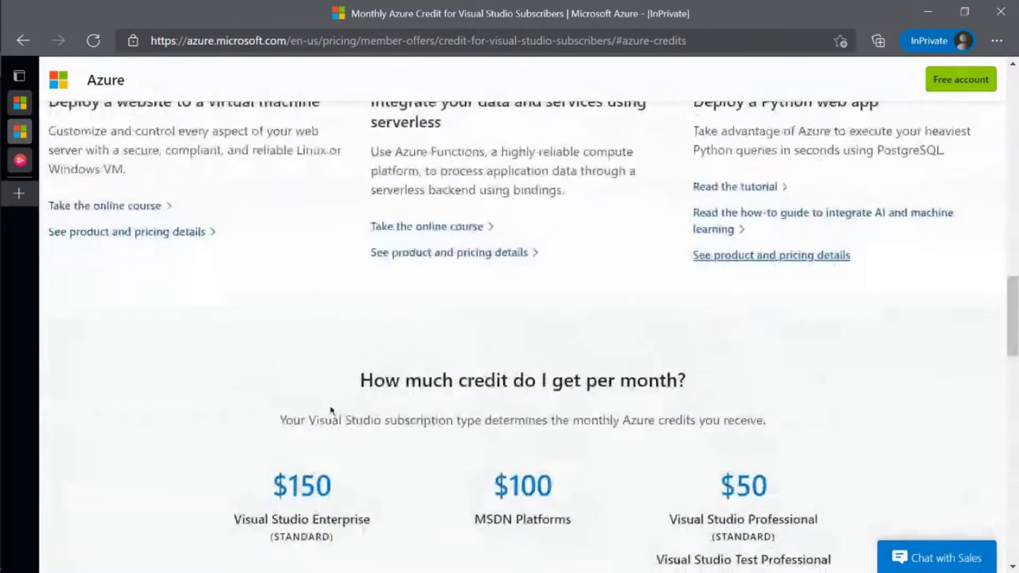
{"action": "scroll", "coordinate": [333, 412], "scroll_direction": "up", "scroll_amount": 2}
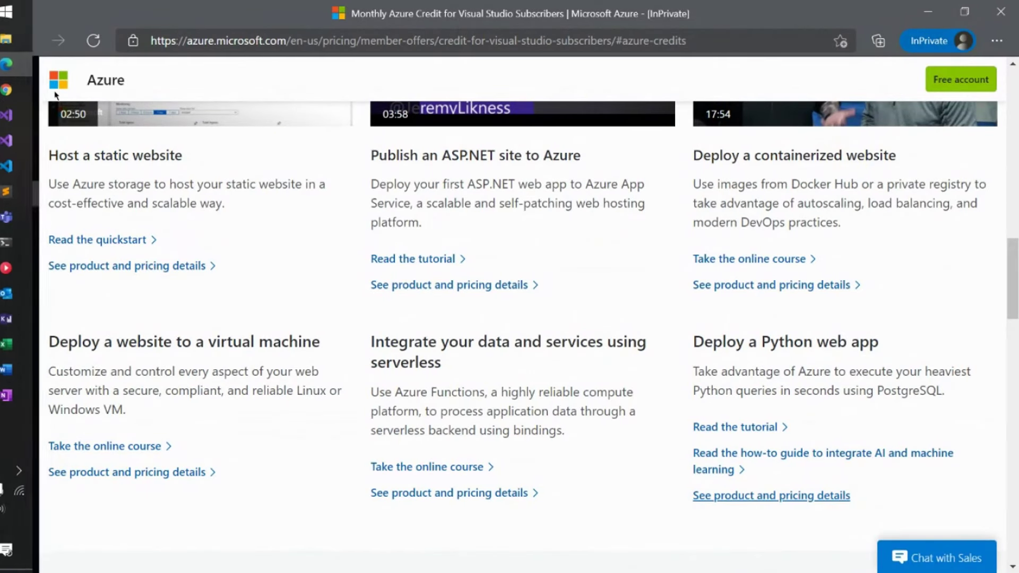
{"action": "left_click", "coordinate": [20, 104]}
{"action": "scroll", "coordinate": [867, 423], "scroll_direction": "up", "scroll_amount": 3}
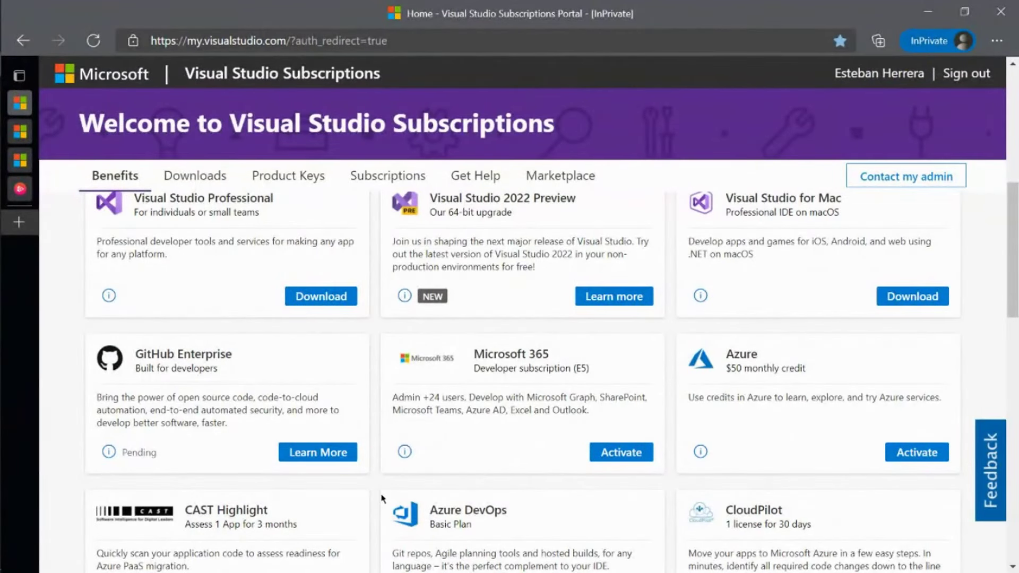
{"action": "scroll", "coordinate": [468, 469], "scroll_direction": "up", "scroll_amount": 8}
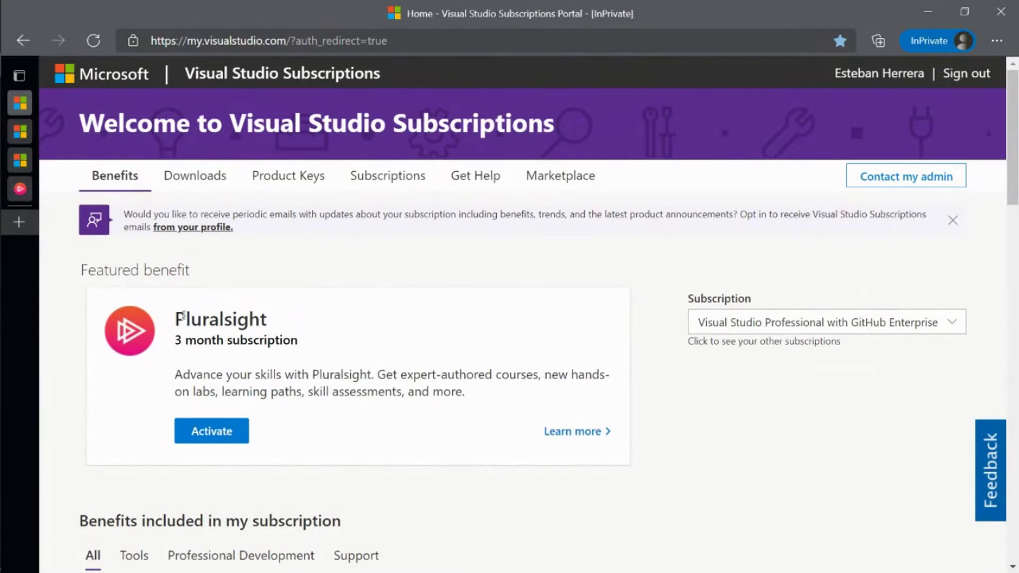
{"action": "left_click_drag", "start_coordinate": [186, 319], "coordinate": [267, 335]}
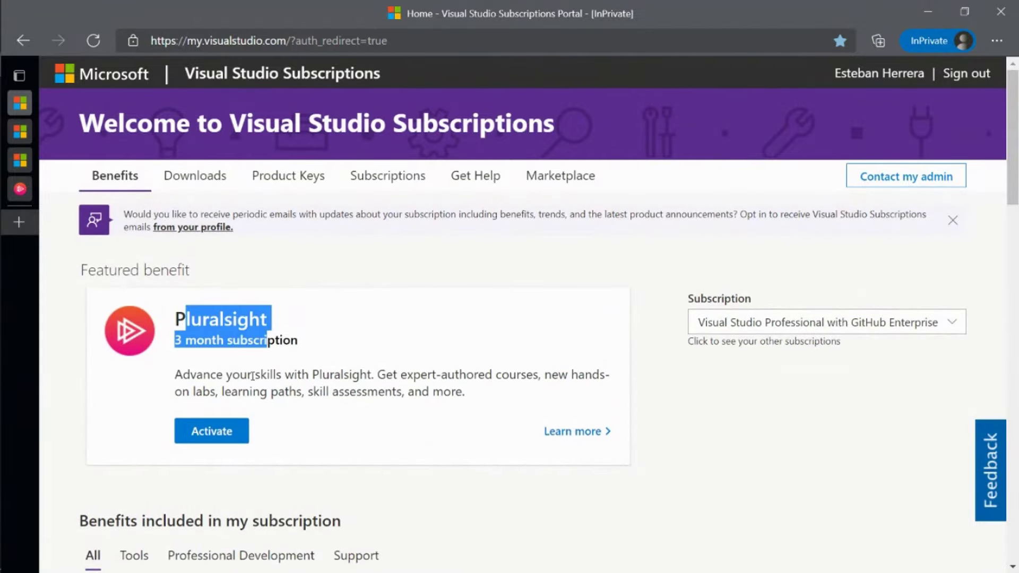
Clear the Pluralsight card highlight and dismiss Edge's cash-back shopping offer.
{"action": "left_click", "coordinate": [242, 388]}
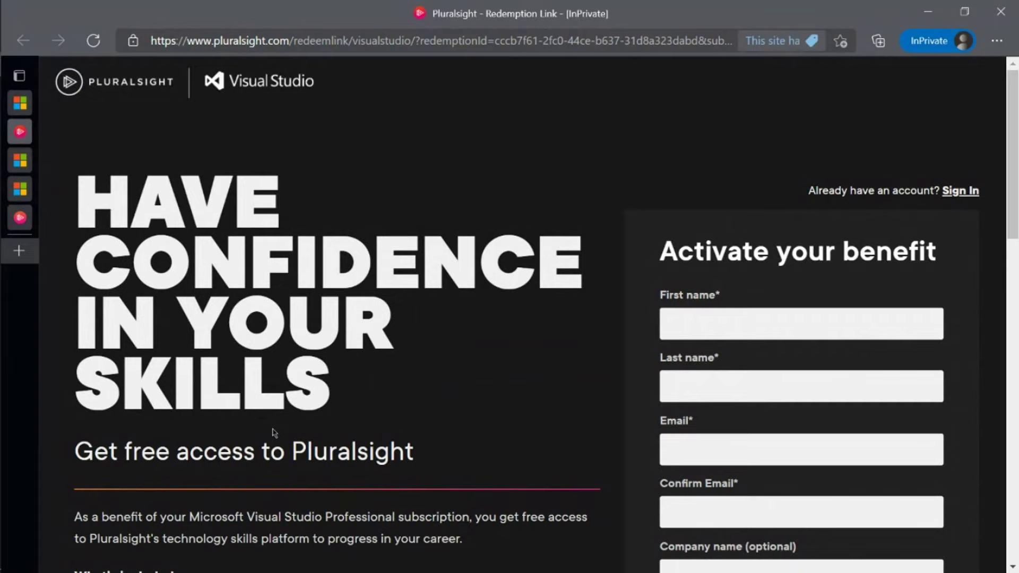
{"action": "scroll", "coordinate": [371, 393], "scroll_direction": "down", "scroll_amount": 2}
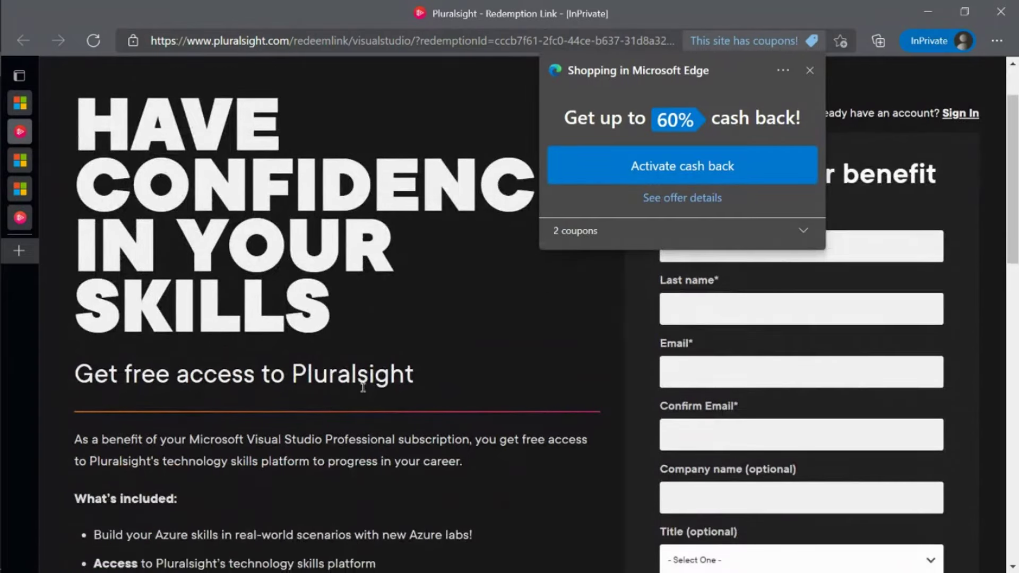
{"action": "scroll", "coordinate": [364, 387], "scroll_direction": "up", "scroll_amount": 2}
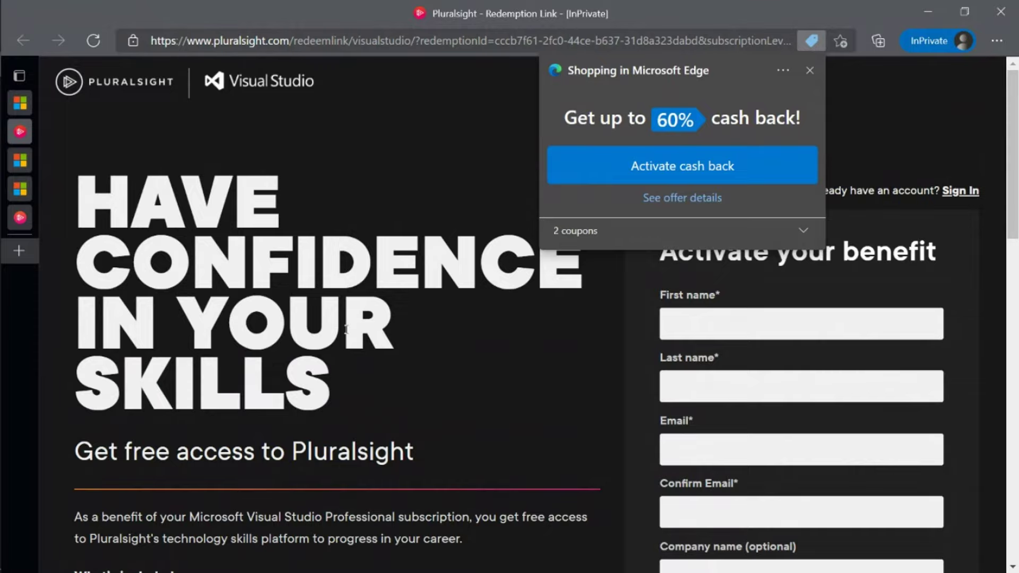
{"action": "left_click", "coordinate": [809, 71]}
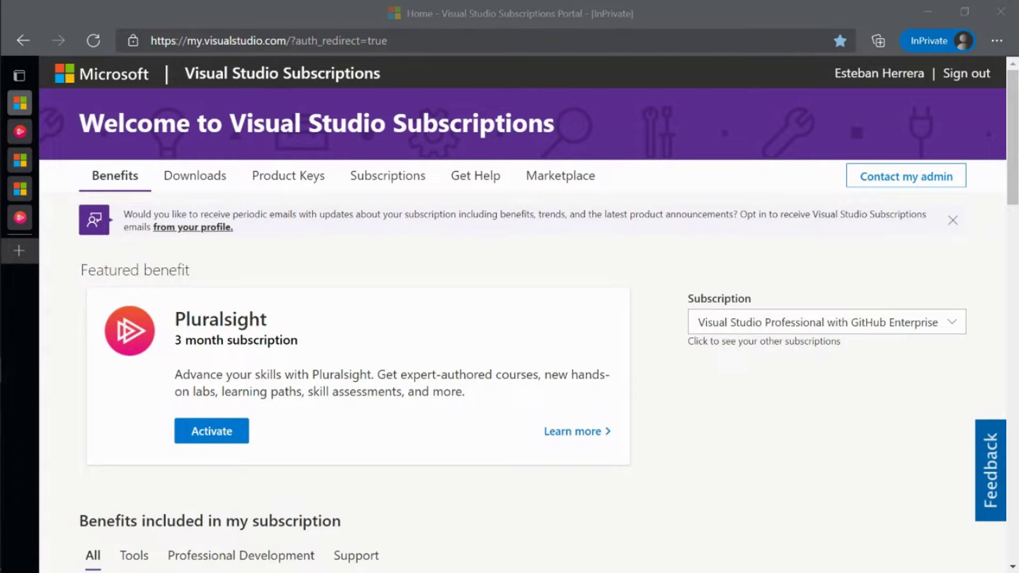
On the Downloads page, search 'windows' and try the Windows Server 2019 download.
{"action": "left_click", "coordinate": [201, 182]}
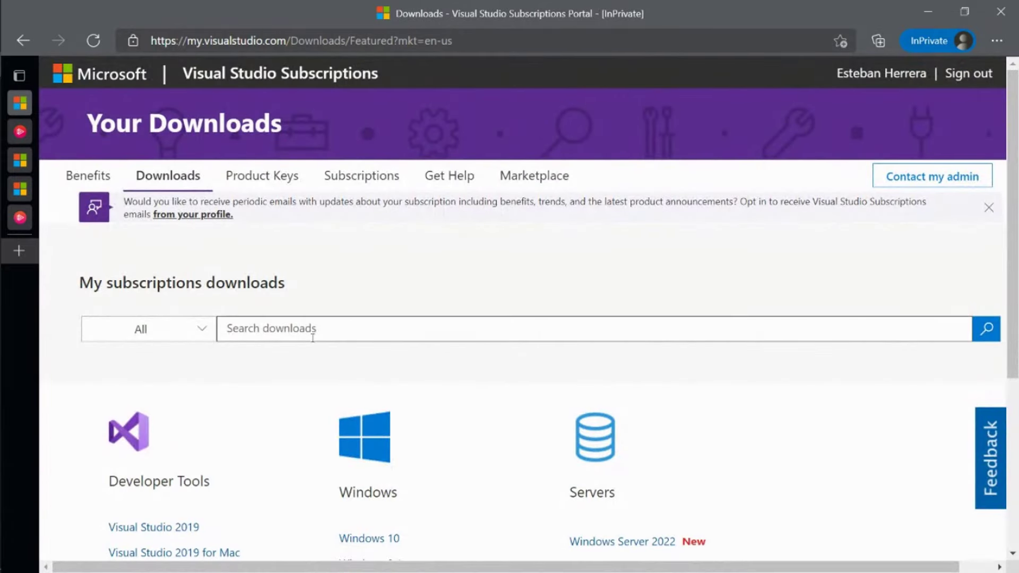
{"action": "scroll", "coordinate": [327, 396], "scroll_direction": "down", "scroll_amount": 4}
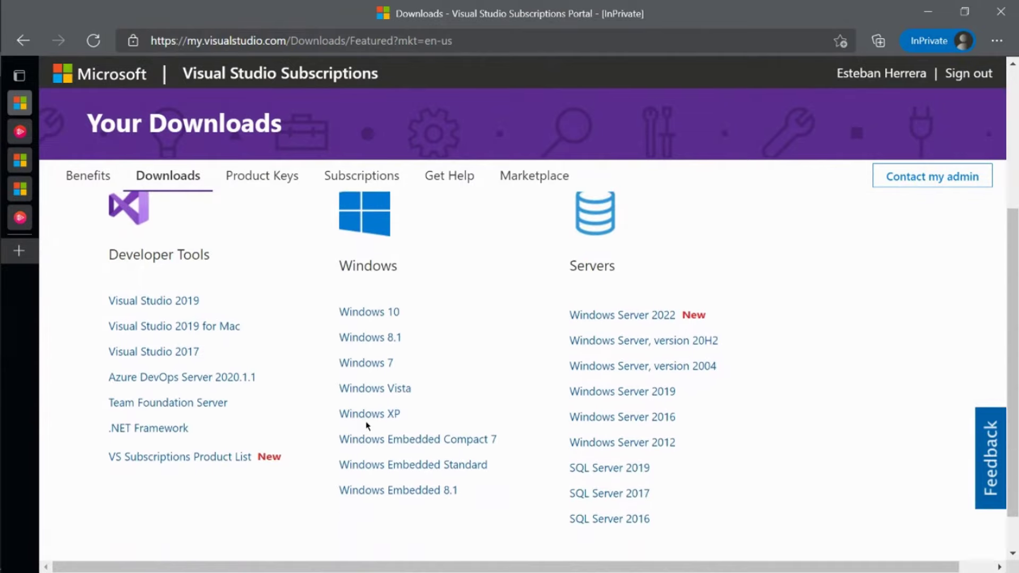
{"action": "scroll", "coordinate": [367, 426], "scroll_direction": "down", "scroll_amount": 2}
{"action": "scroll", "coordinate": [367, 425], "scroll_direction": "up", "scroll_amount": 6}
{"action": "left_click", "coordinate": [395, 333]}
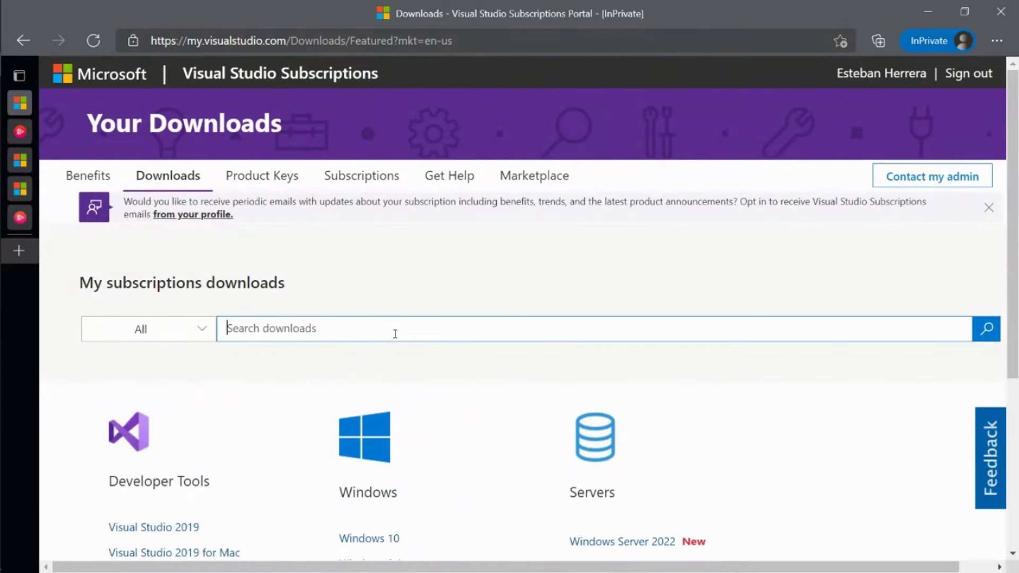
{"action": "type", "text": "windows"}
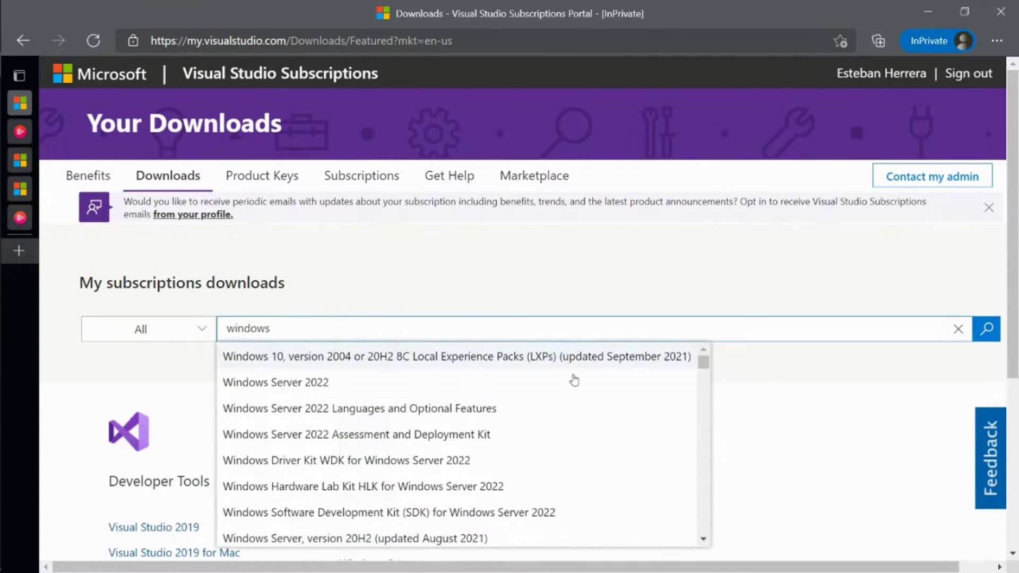
{"action": "scroll", "coordinate": [523, 423], "scroll_direction": "down", "scroll_amount": 5}
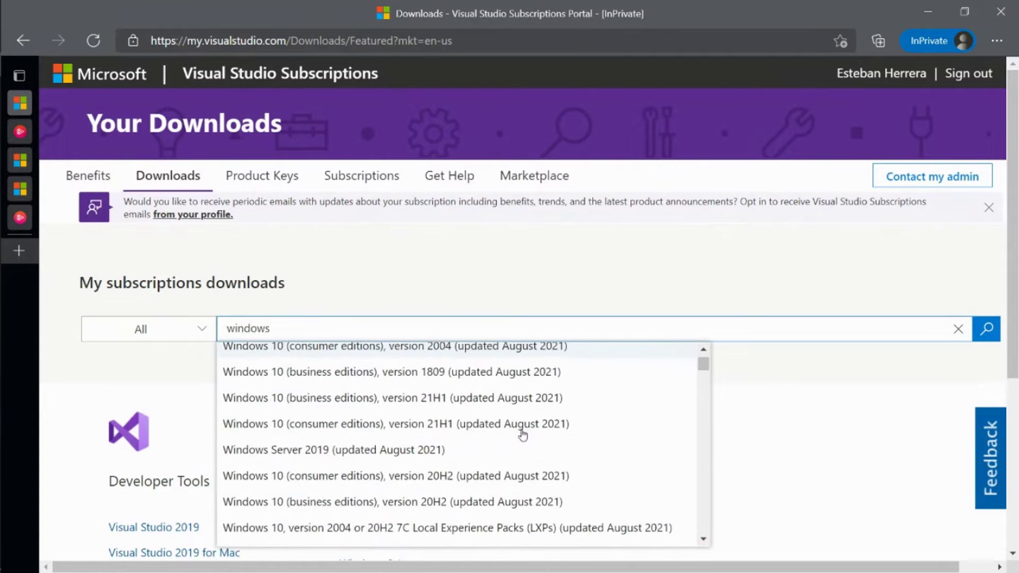
{"action": "left_click", "coordinate": [336, 457]}
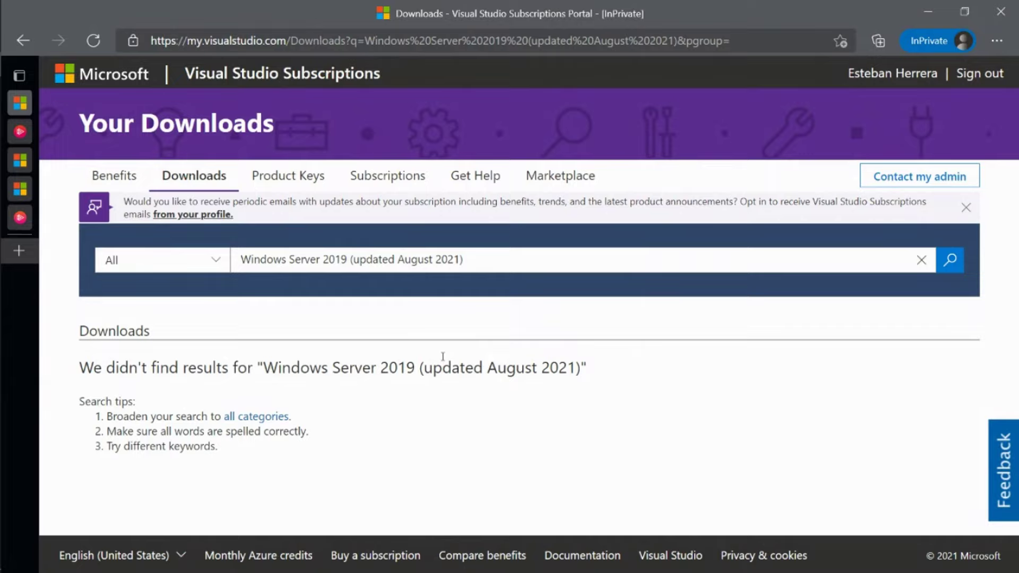
Clear the empty search, browse all categories to Windows Server 2022, then go to Product Keys.
{"action": "left_click", "coordinate": [921, 260]}
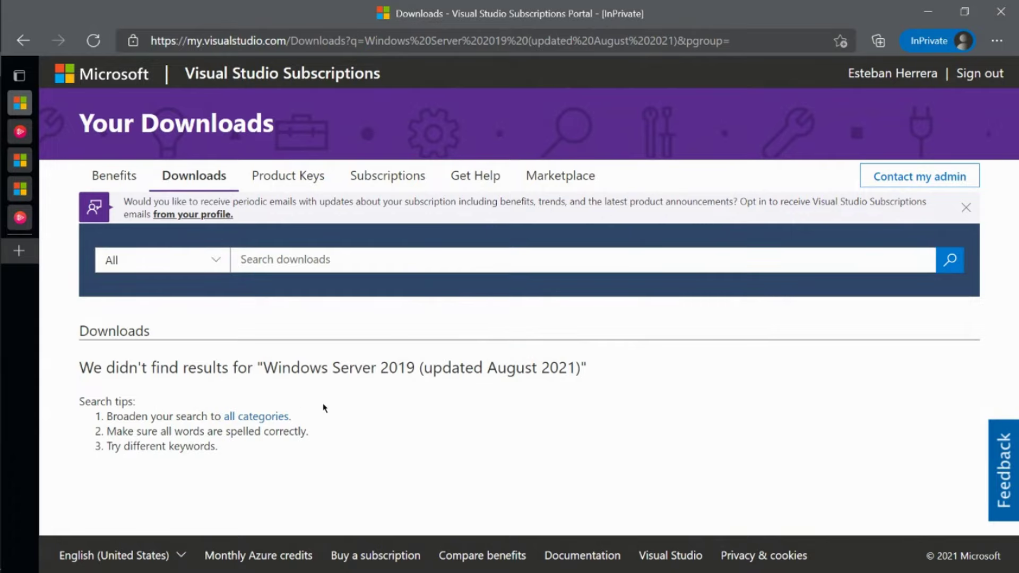
{"action": "left_click", "coordinate": [257, 417]}
{"action": "scroll", "coordinate": [387, 352], "scroll_direction": "down", "scroll_amount": 3}
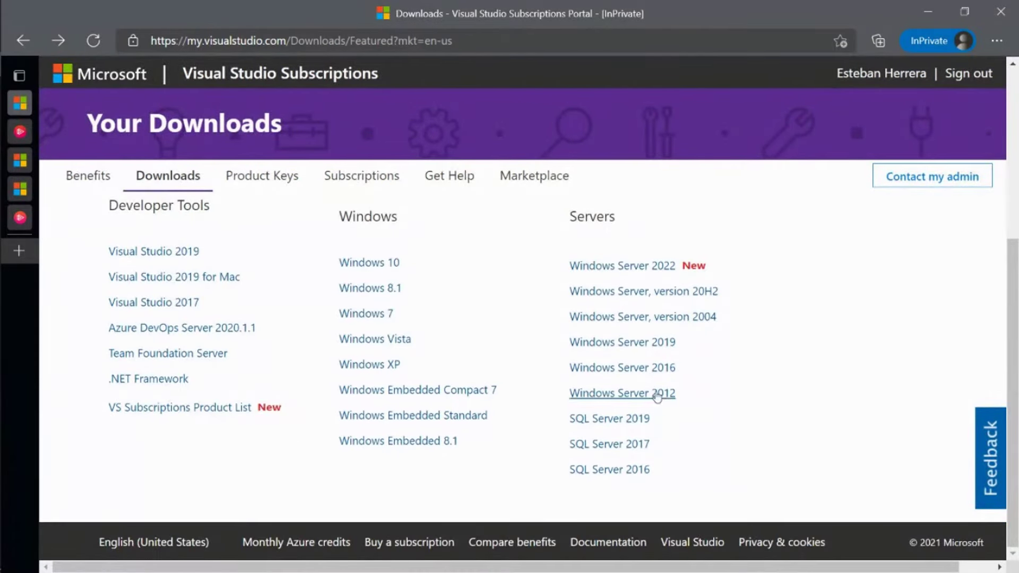
{"action": "left_click", "coordinate": [658, 267]}
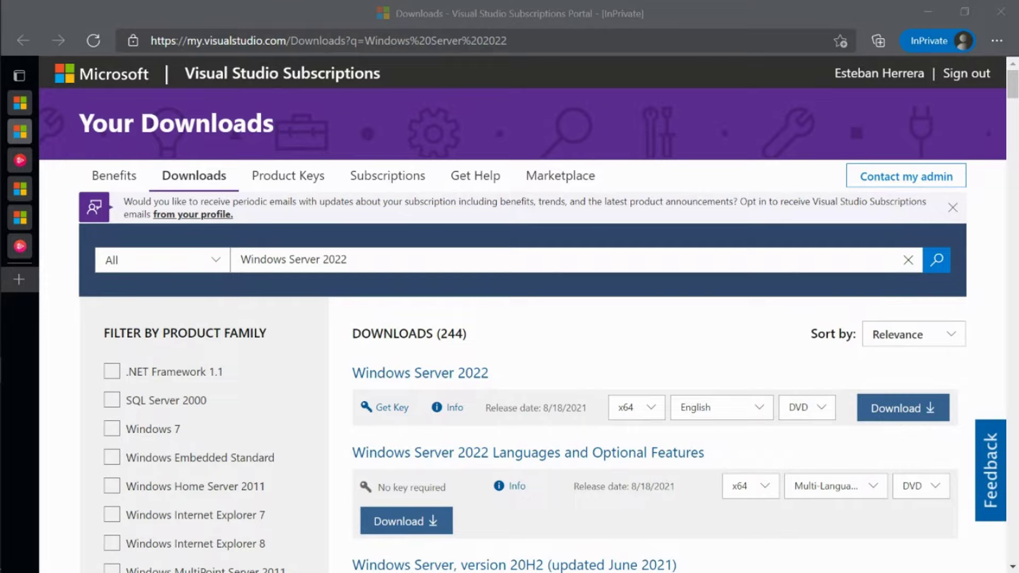
{"action": "left_click", "coordinate": [304, 181]}
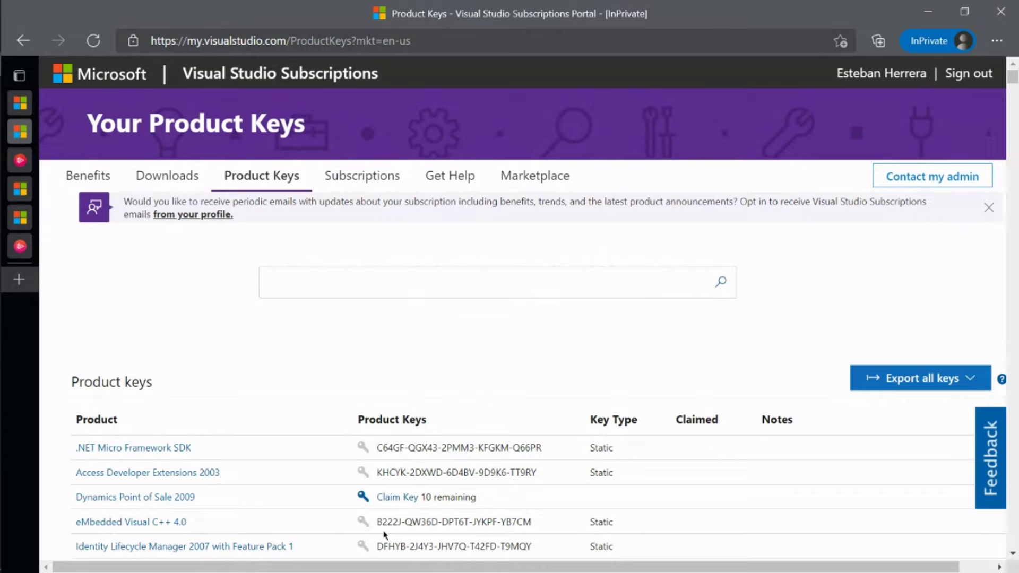
Scroll through the Product Keys table and back up, then open the Get Help page.
{"action": "scroll", "coordinate": [276, 413], "scroll_direction": "down", "scroll_amount": 1}
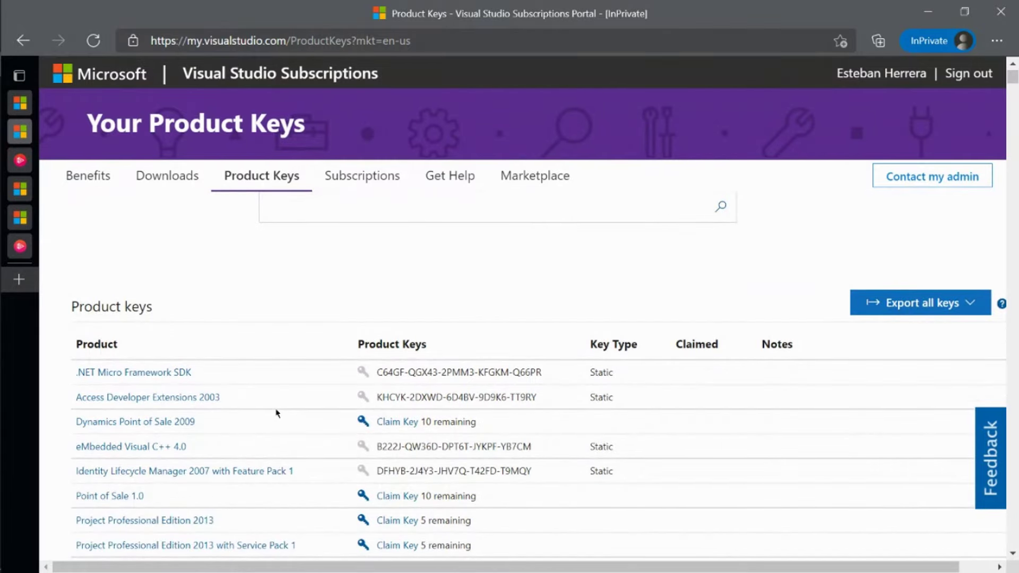
{"action": "scroll", "coordinate": [276, 412], "scroll_direction": "down", "scroll_amount": 8}
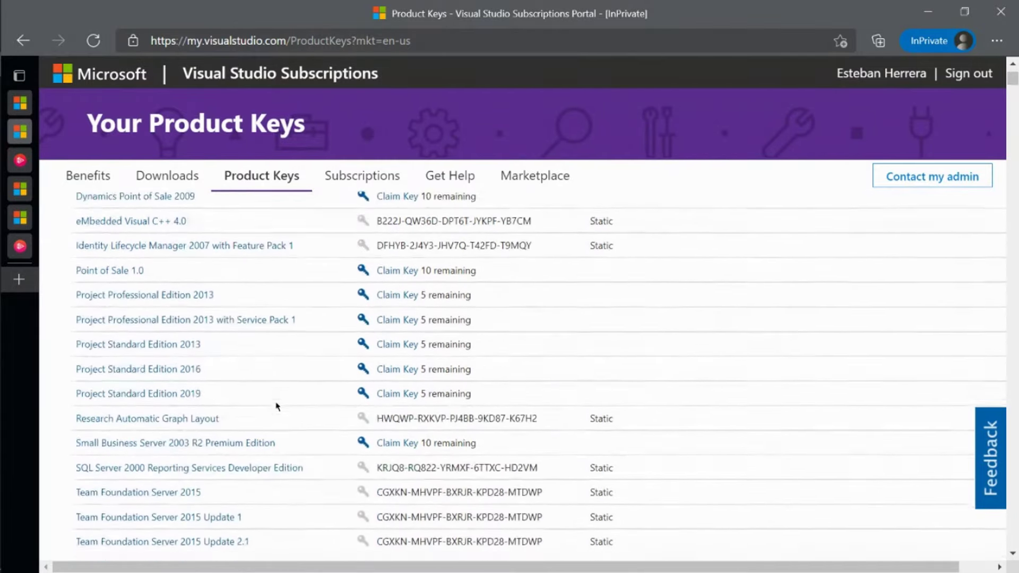
{"action": "scroll", "coordinate": [276, 403], "scroll_direction": "down", "scroll_amount": 4}
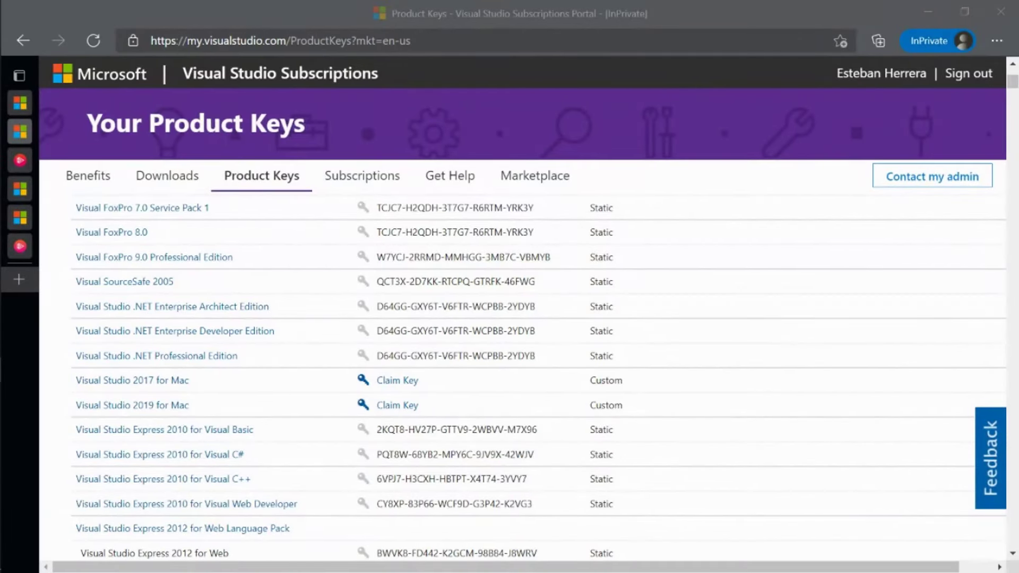
{"action": "scroll", "coordinate": [269, 387], "scroll_direction": "up", "scroll_amount": 15}
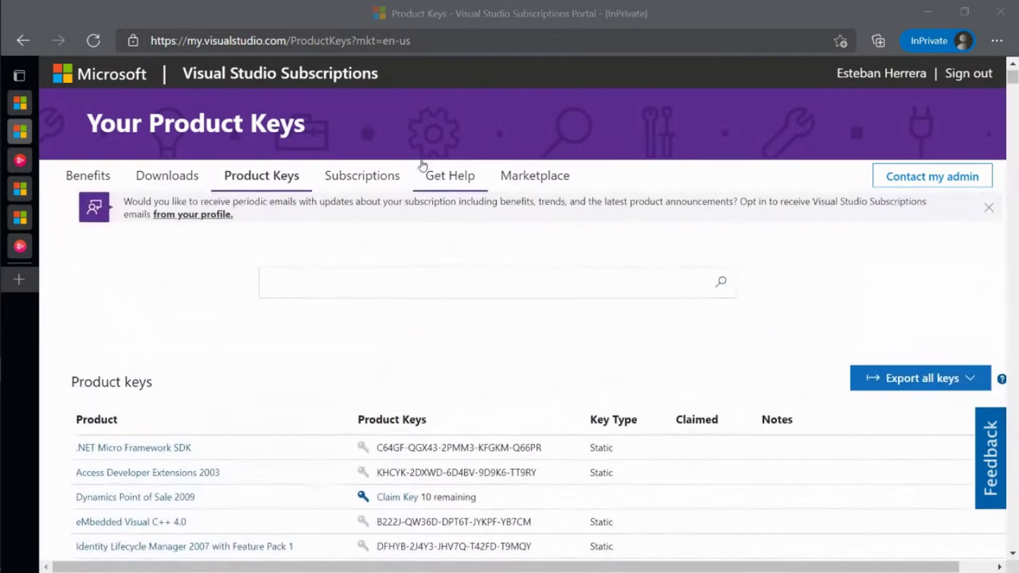
{"action": "left_click", "coordinate": [440, 180]}
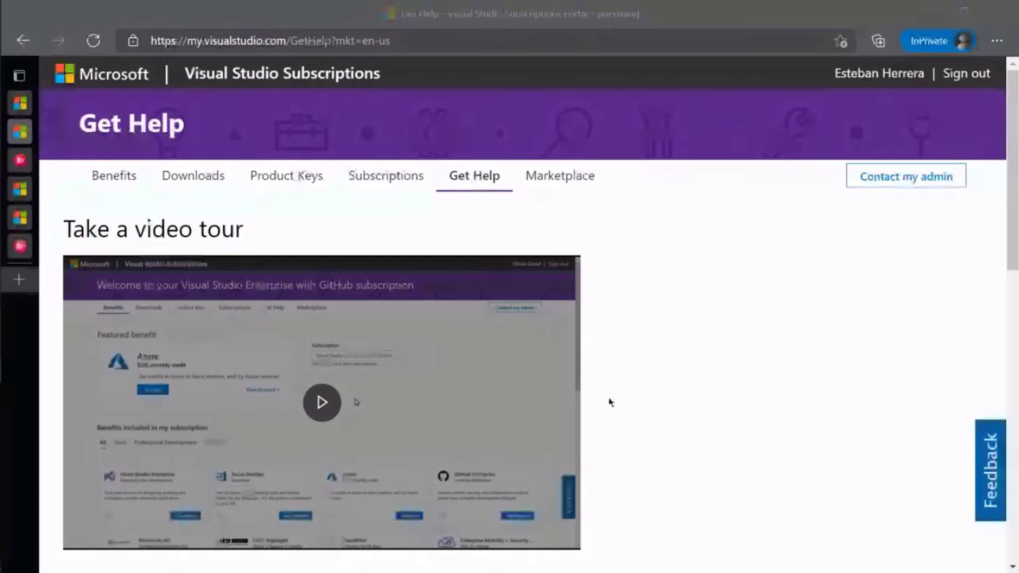
{"action": "scroll", "coordinate": [610, 403], "scroll_direction": "down", "scroll_amount": 5}
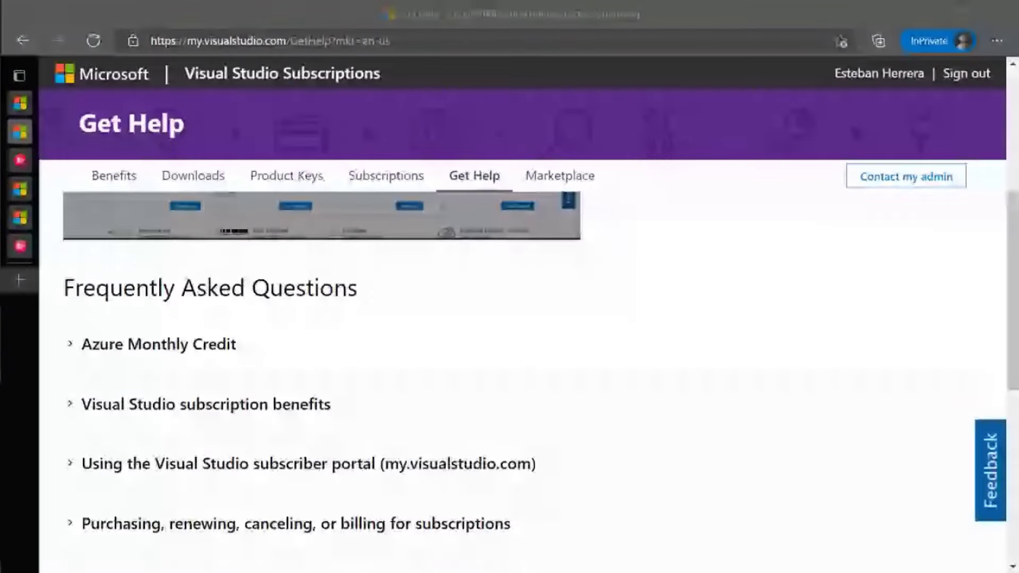
{"action": "scroll", "coordinate": [127, 425], "scroll_direction": "down", "scroll_amount": 3}
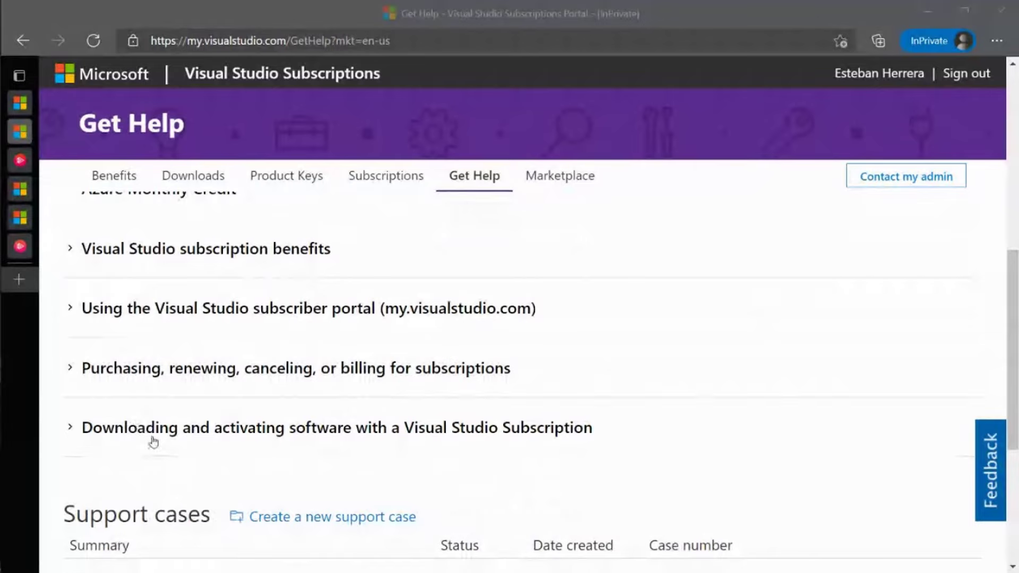
{"action": "scroll", "coordinate": [70, 426], "scroll_direction": "down", "scroll_amount": 5}
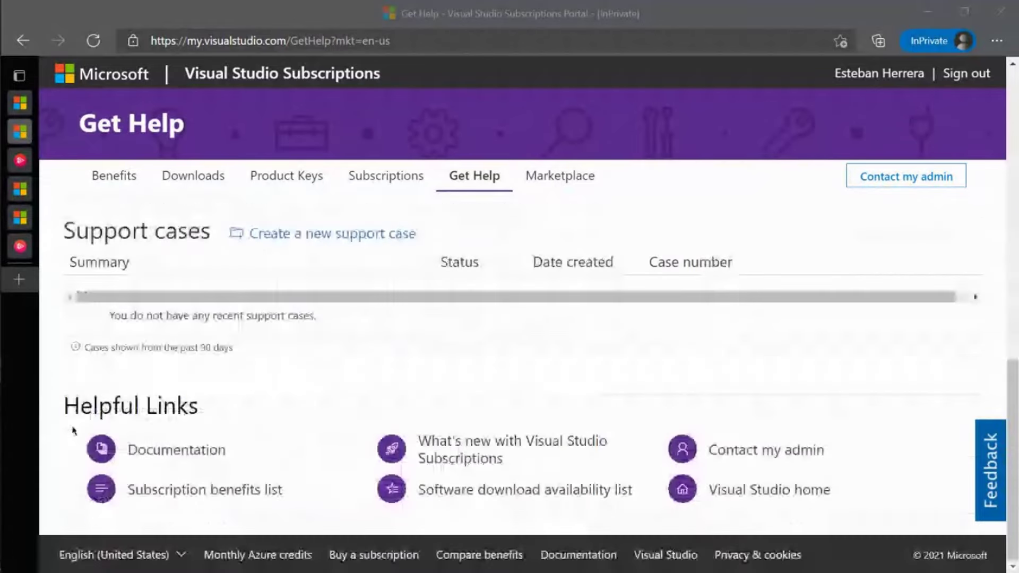
{"action": "scroll", "coordinate": [80, 408], "scroll_direction": "up", "scroll_amount": 1}
{"action": "scroll", "coordinate": [80, 408], "scroll_direction": "down", "scroll_amount": 1}
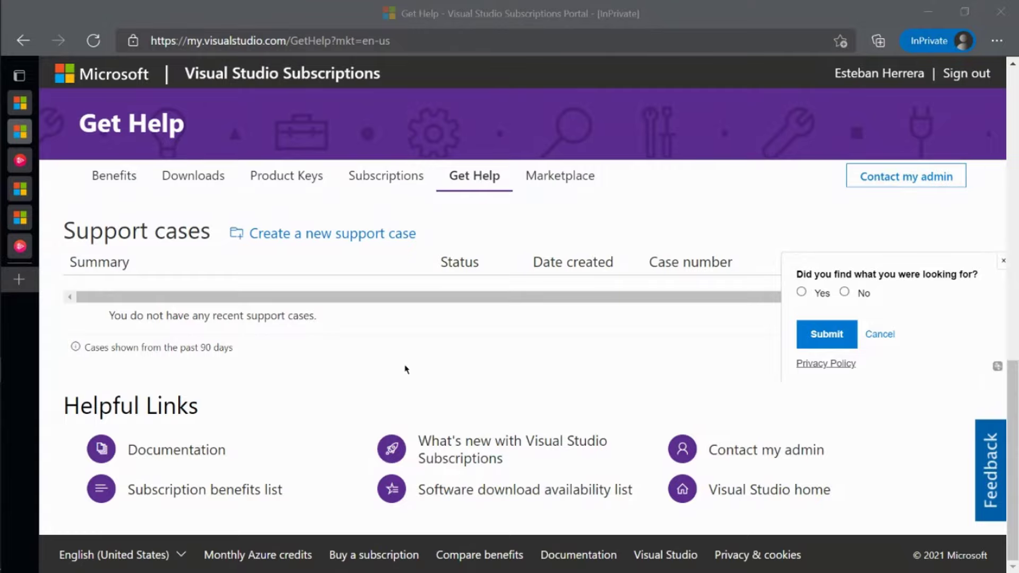
{"action": "scroll", "coordinate": [218, 332], "scroll_direction": "up", "scroll_amount": 2}
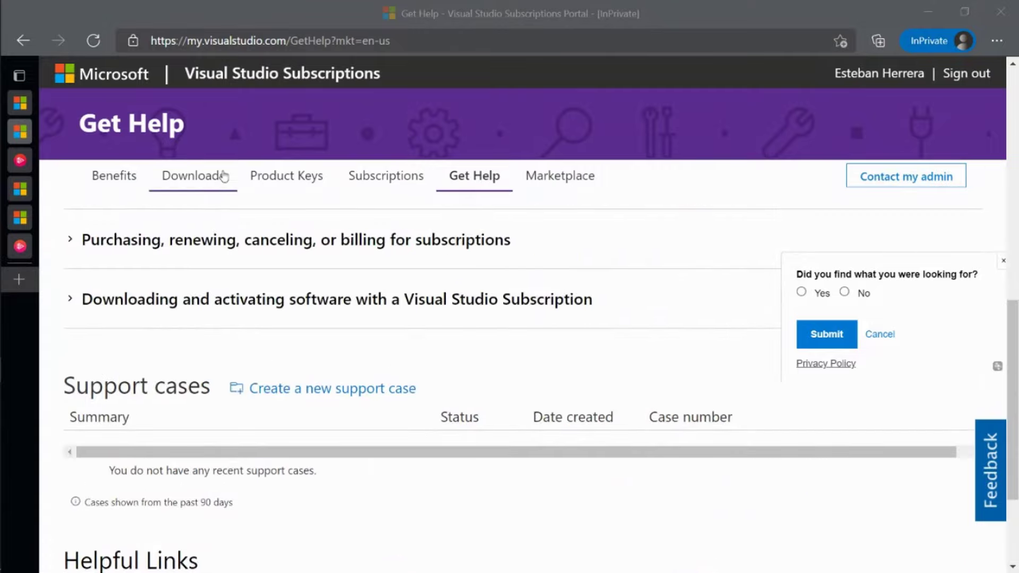